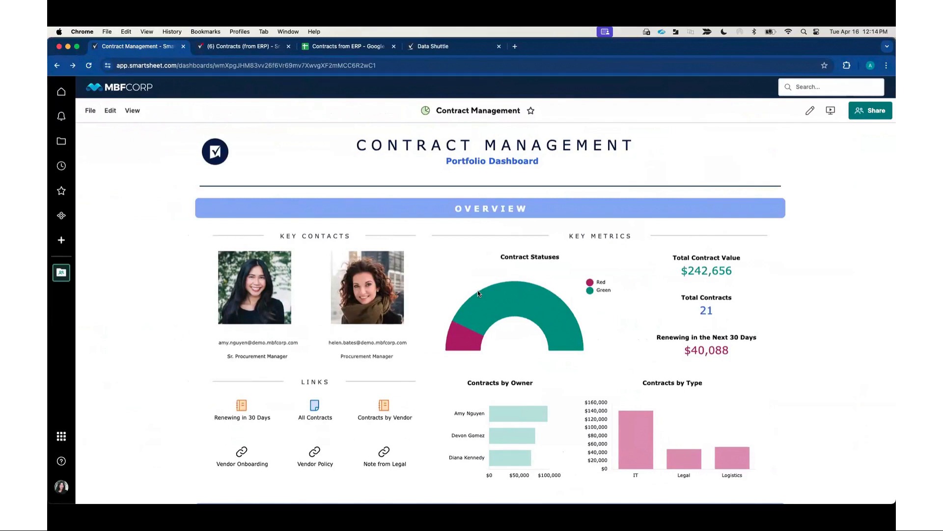
Review the Overview section of the Contract Management dashboard, including its key metrics and charts.
{"action": "scroll", "coordinate": [808, 273], "scroll_direction": "down", "scroll_amount": 2}
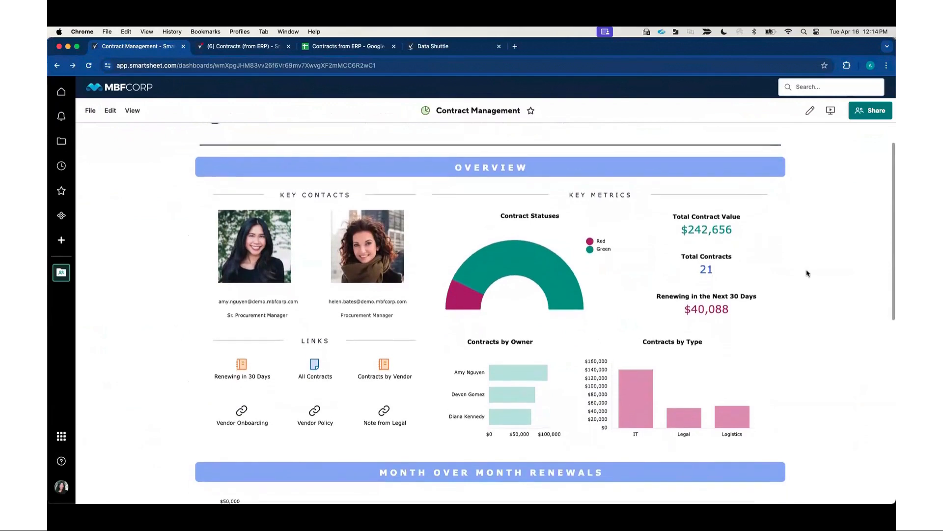
{"action": "scroll", "coordinate": [807, 273], "scroll_direction": "down", "scroll_amount": 1}
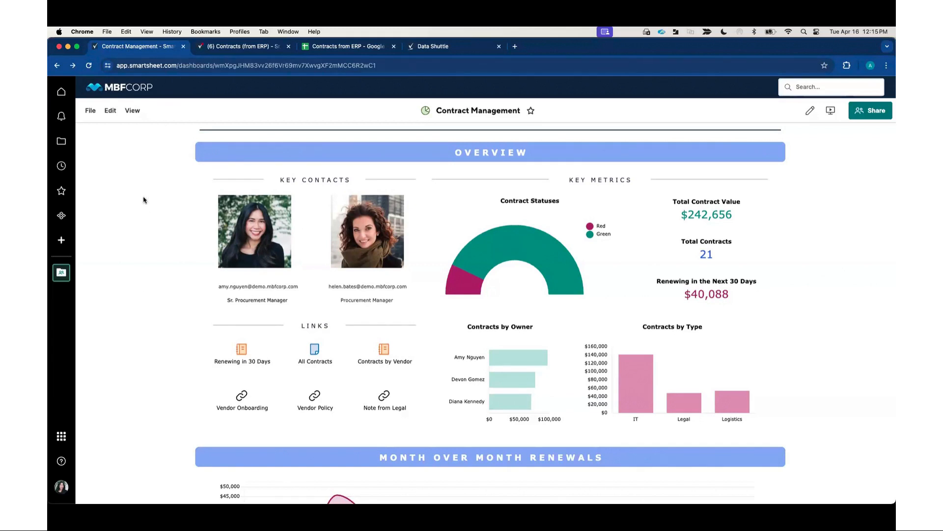
{"action": "scroll", "coordinate": [137, 289], "scroll_direction": "up", "scroll_amount": 2}
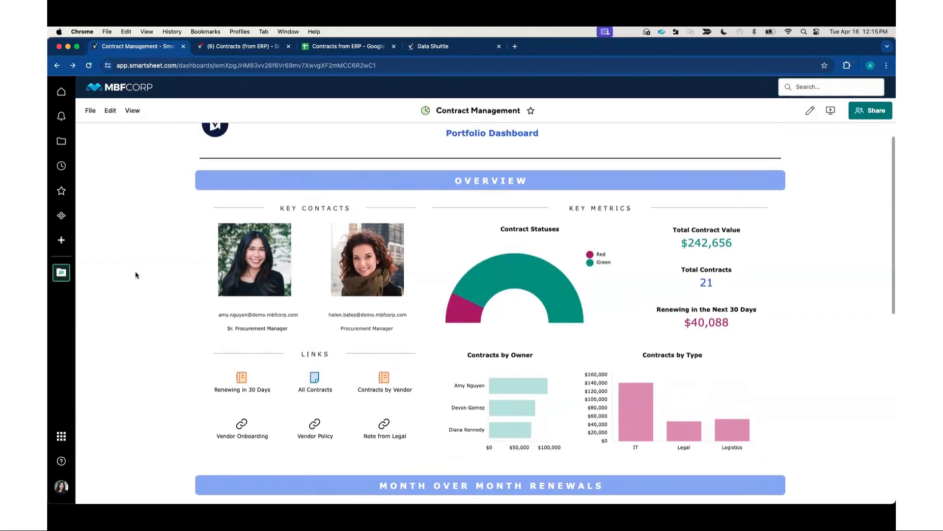
Switch to the Contracts (from ERP) sheet and examine its contract rows down to the last entry.
{"action": "left_click", "coordinate": [245, 48]}
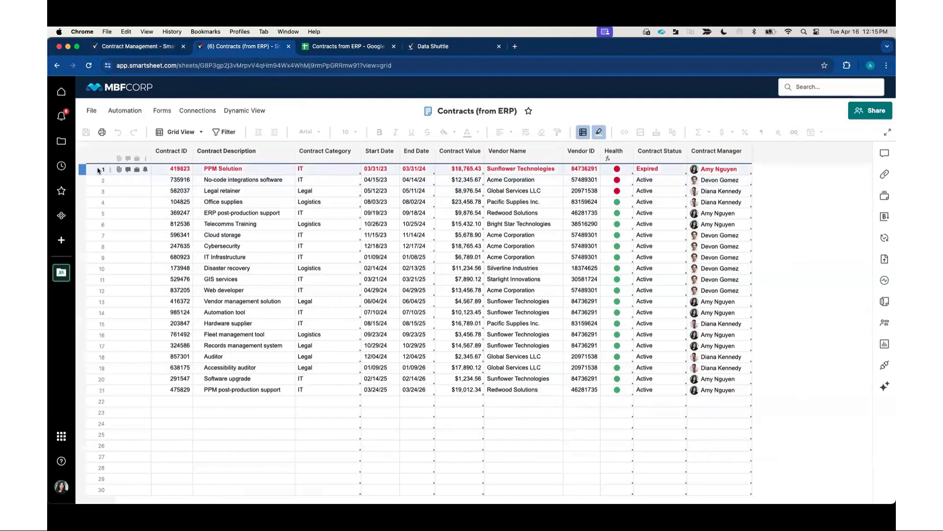
{"action": "left_click", "coordinate": [100, 390]}
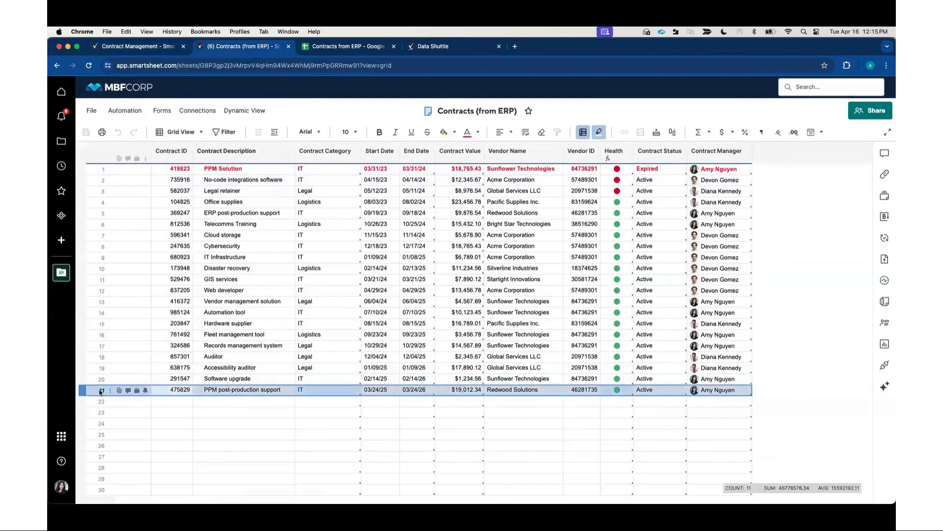
{"action": "left_click", "coordinate": [815, 277]}
{"action": "left_click", "coordinate": [528, 390]}
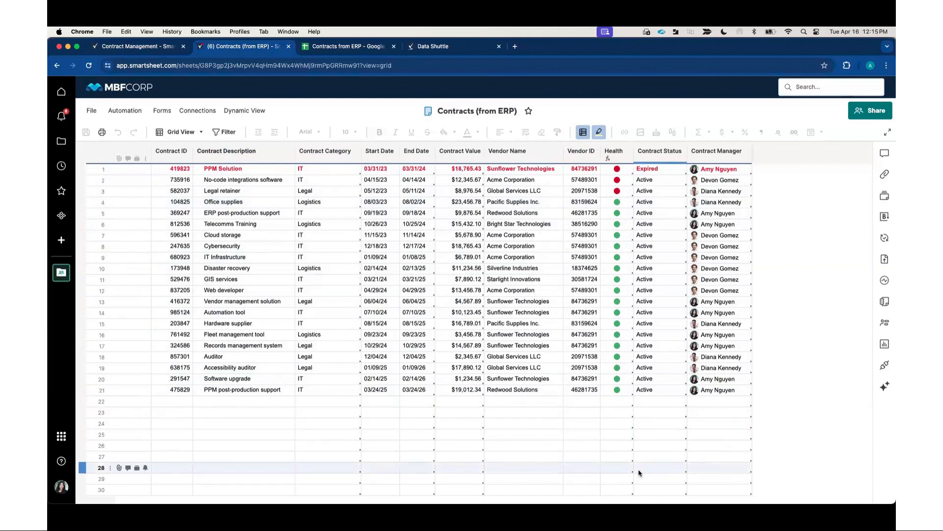
Switch to the Contracts from ERP Google Sheet and inspect the highlighted rows 23–27, status cell I3 and end date cell E4.
{"action": "left_click", "coordinate": [349, 49]}
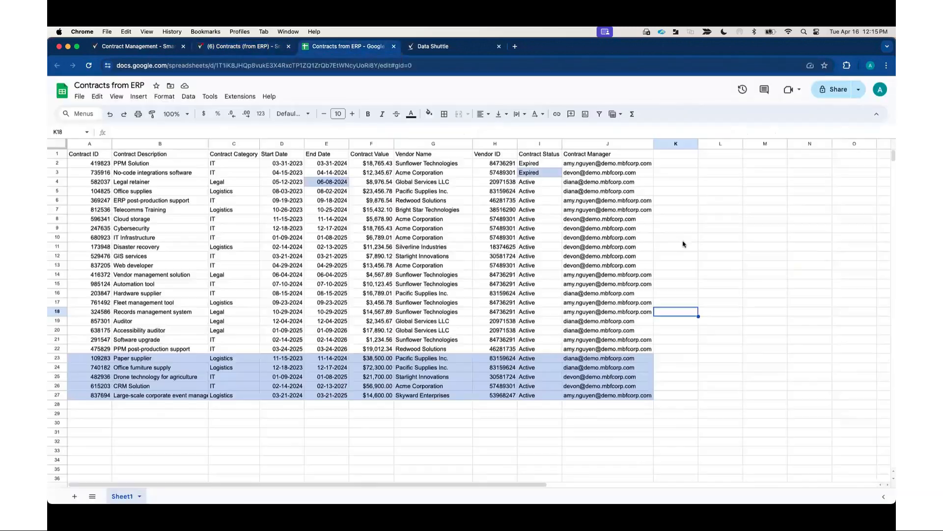
{"action": "left_click", "coordinate": [775, 379]}
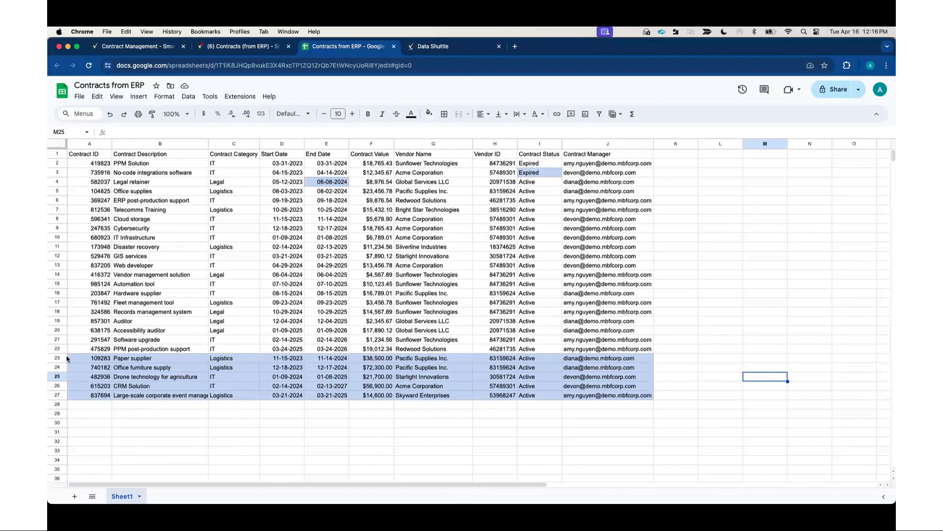
{"action": "left_click", "coordinate": [58, 396]}
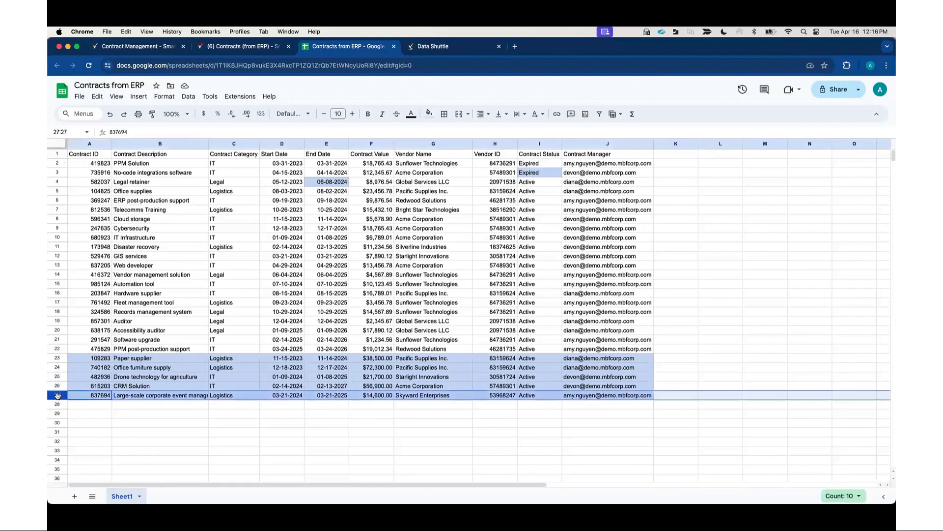
{"action": "left_click", "coordinate": [534, 174]}
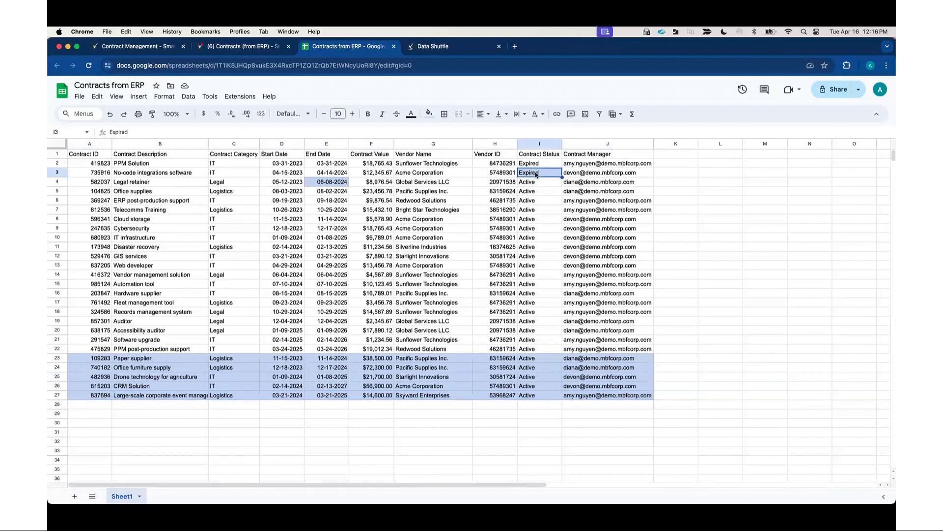
{"action": "left_click", "coordinate": [325, 184]}
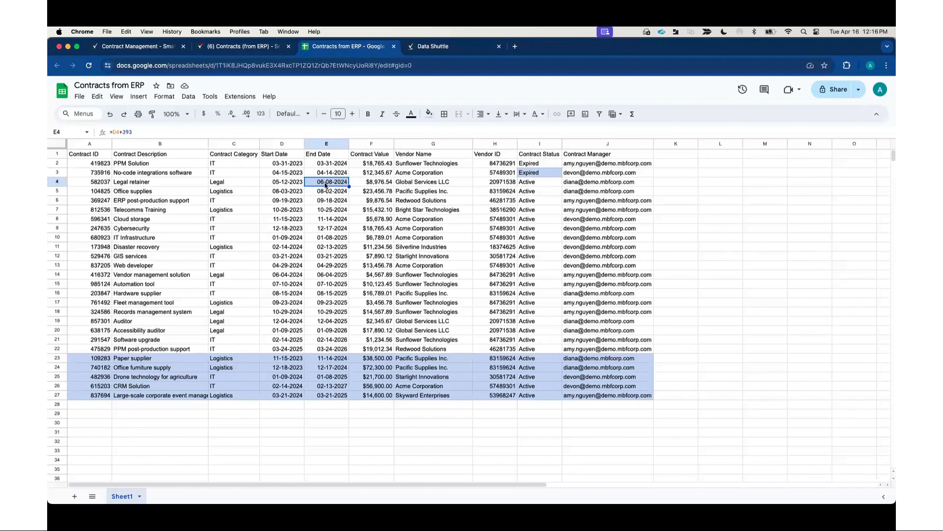
Switch to the Data Shuttle workflow, check the source location choices while keeping GoogleDrive, and continue to the target settings.
{"action": "left_click", "coordinate": [435, 47]}
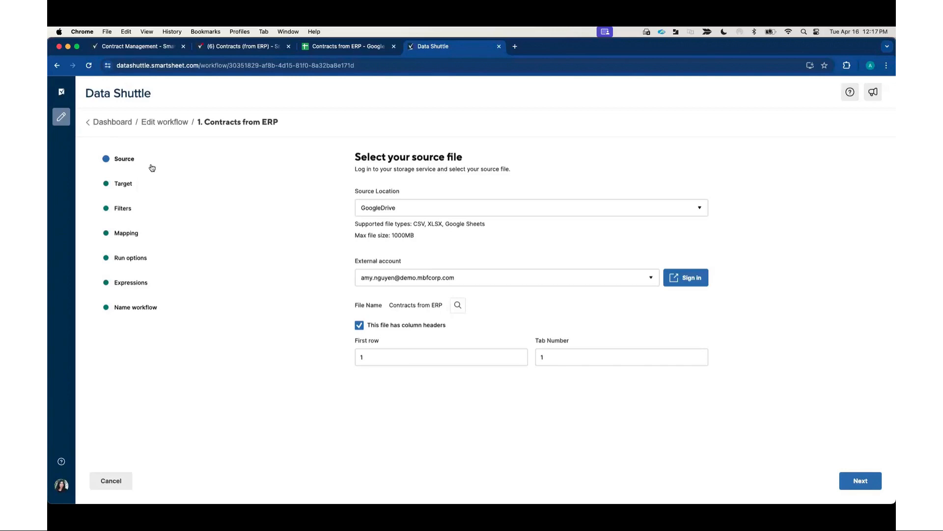
{"action": "left_click", "coordinate": [699, 209]}
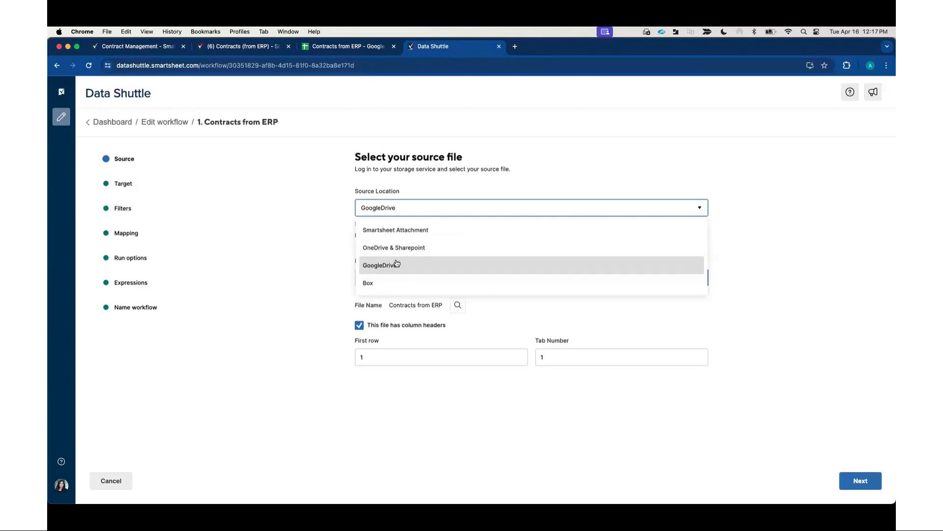
{"action": "left_click", "coordinate": [311, 231]}
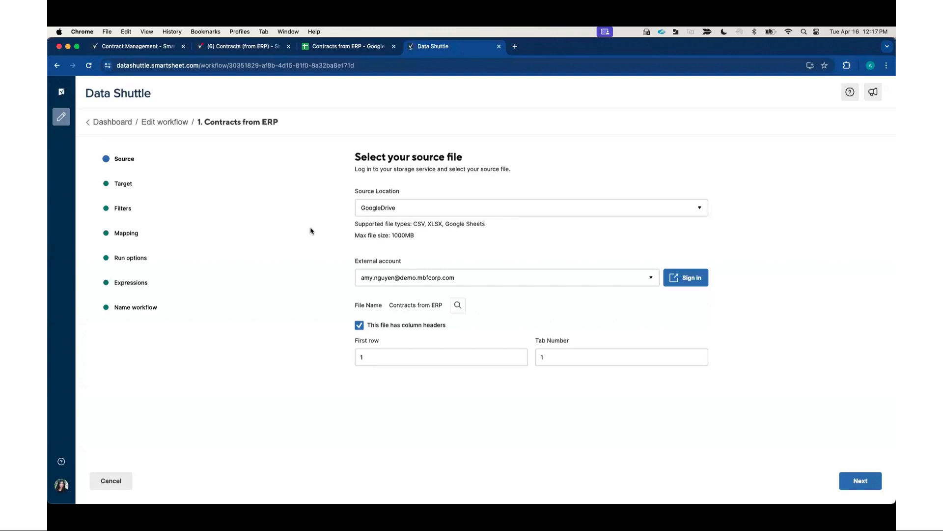
{"action": "left_click", "coordinate": [857, 486]}
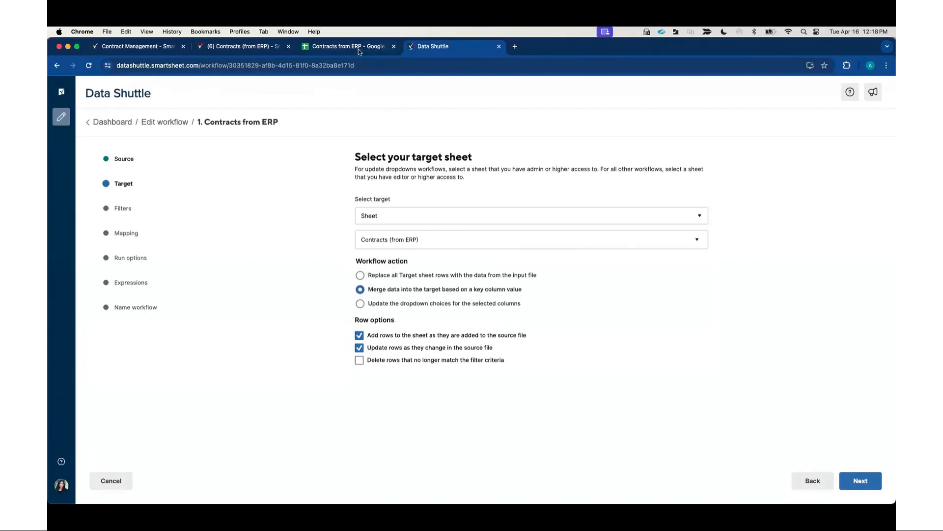
Recheck status cell I3 and end date cell E4 in the Google Sheet, and return to the Data Shuttle workflow.
{"action": "key", "text": "ctrl+shift+Tab"}
{"action": "left_click", "coordinate": [542, 175]}
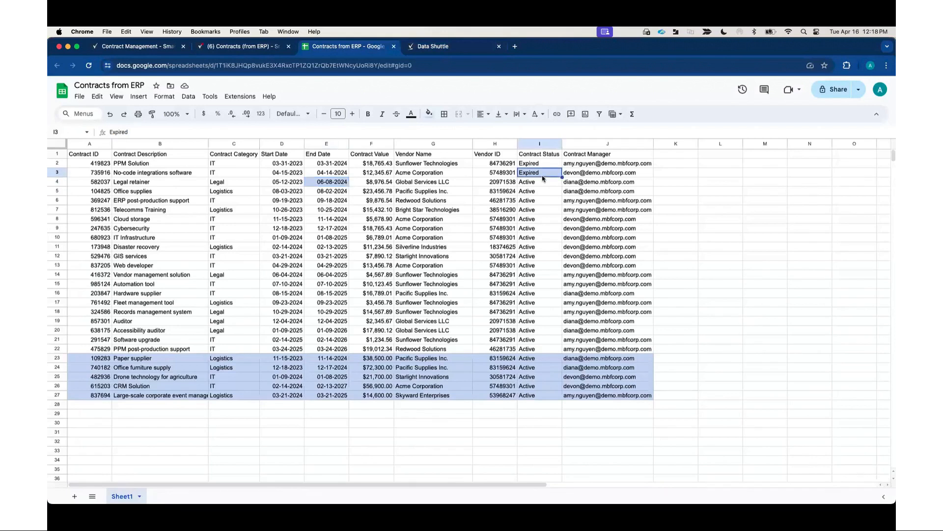
{"action": "left_click", "coordinate": [329, 185]}
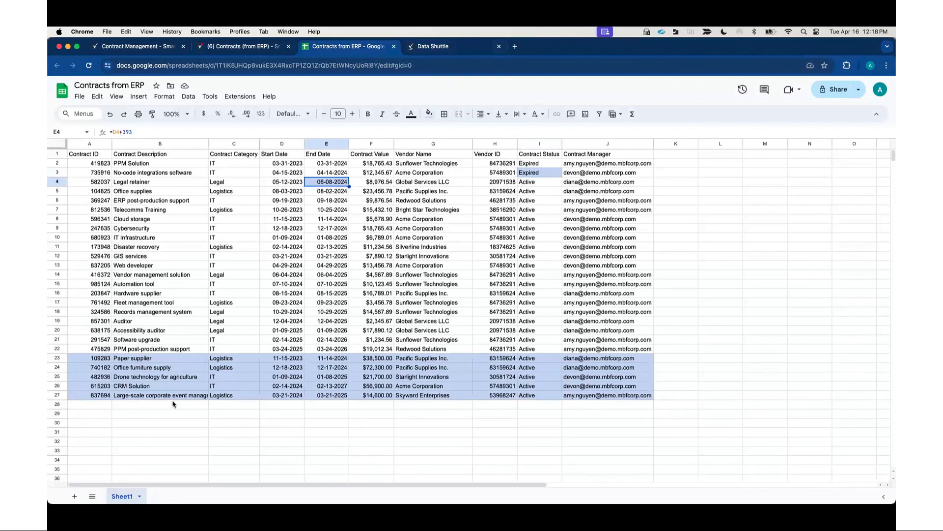
{"action": "left_click", "coordinate": [429, 47]}
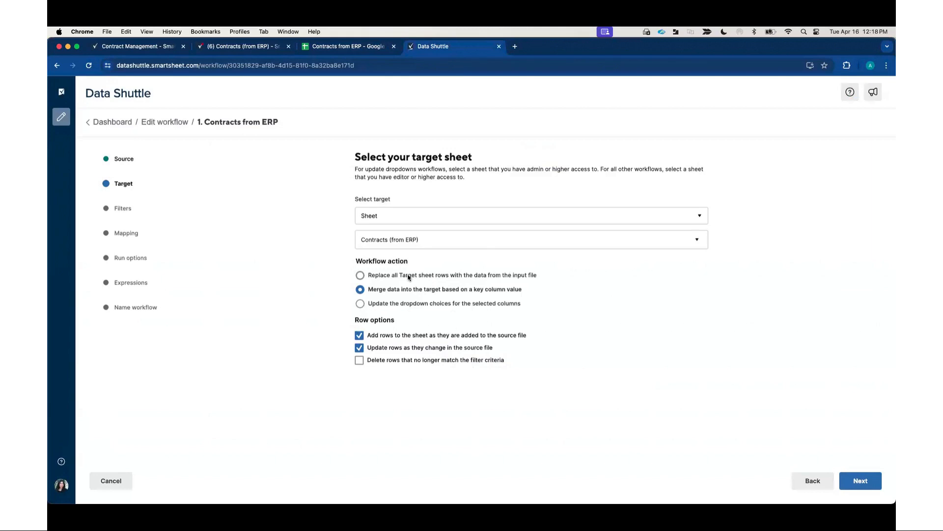
Accept the existing target and filter settings, check the field mapping through the Health column, and proceed to the run options.
{"action": "left_click", "coordinate": [854, 480]}
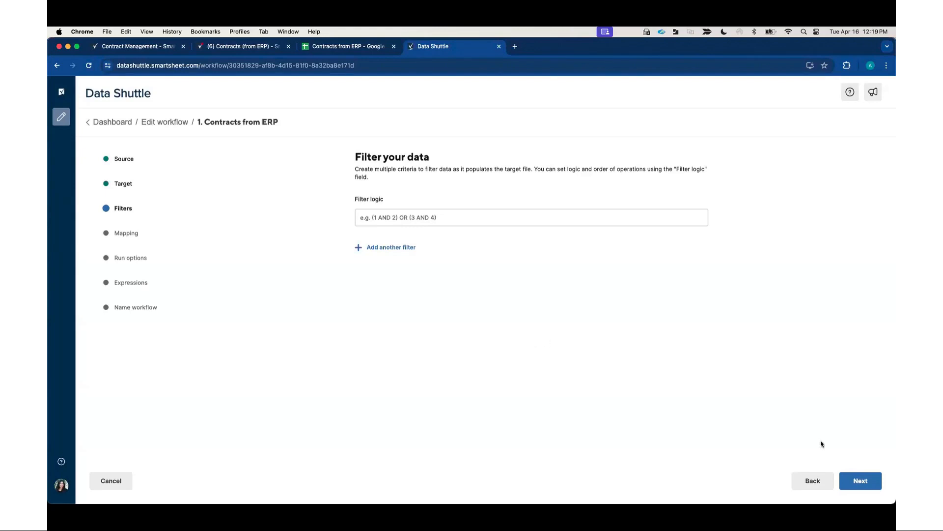
{"action": "left_click", "coordinate": [855, 482]}
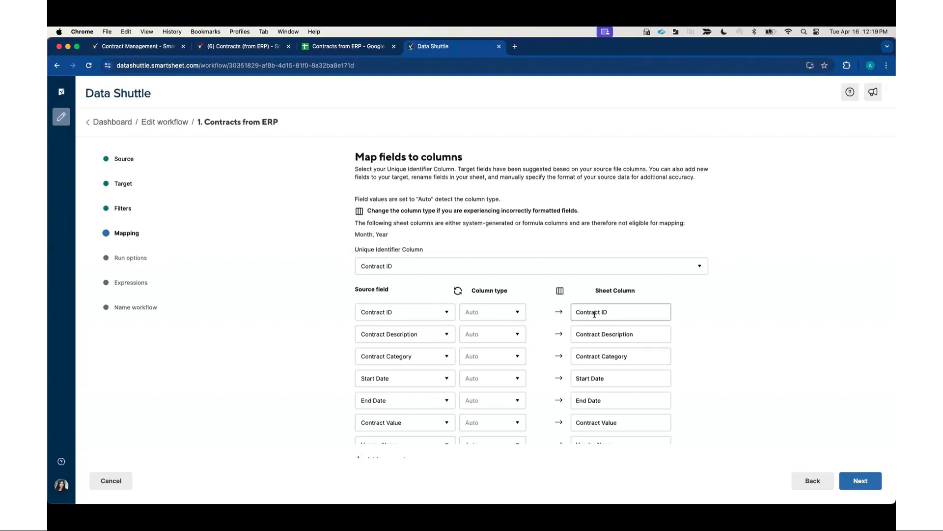
{"action": "scroll", "coordinate": [419, 315], "scroll_direction": "down", "scroll_amount": 2}
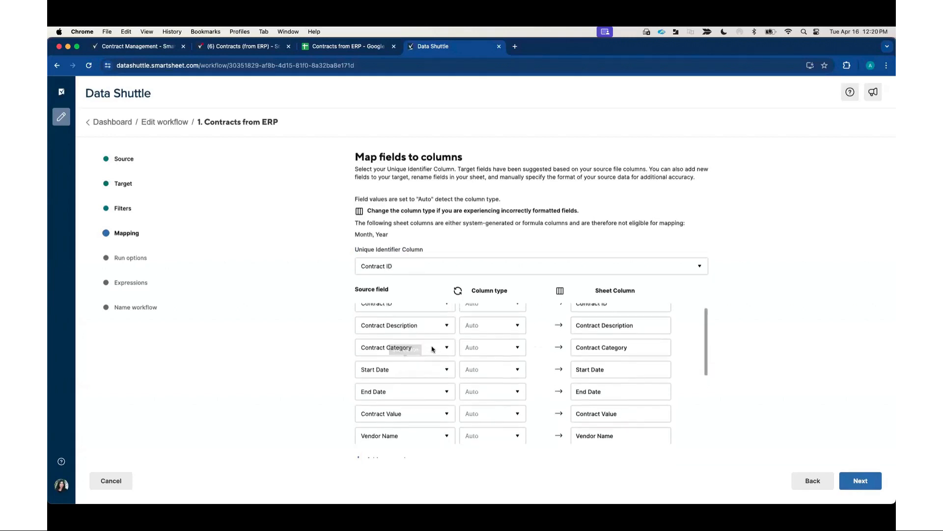
{"action": "scroll", "coordinate": [428, 339], "scroll_direction": "up", "scroll_amount": 2}
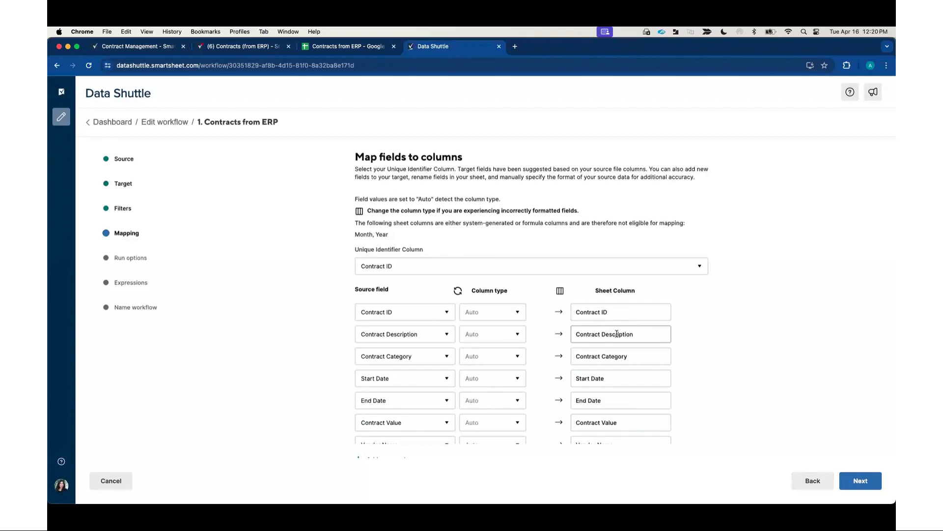
{"action": "scroll", "coordinate": [659, 356], "scroll_direction": "down", "scroll_amount": 2}
{"action": "scroll", "coordinate": [660, 357], "scroll_direction": "up", "scroll_amount": 2}
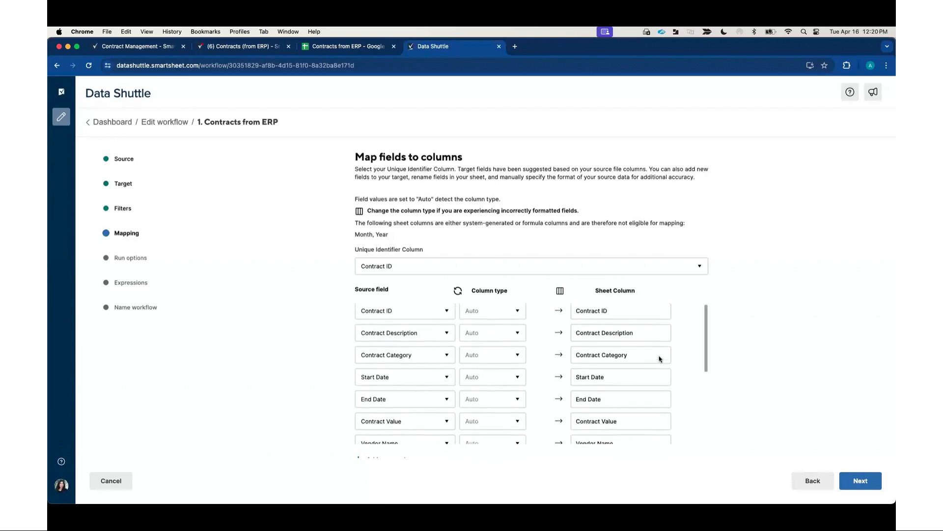
{"action": "scroll", "coordinate": [660, 356], "scroll_direction": "down", "scroll_amount": 5}
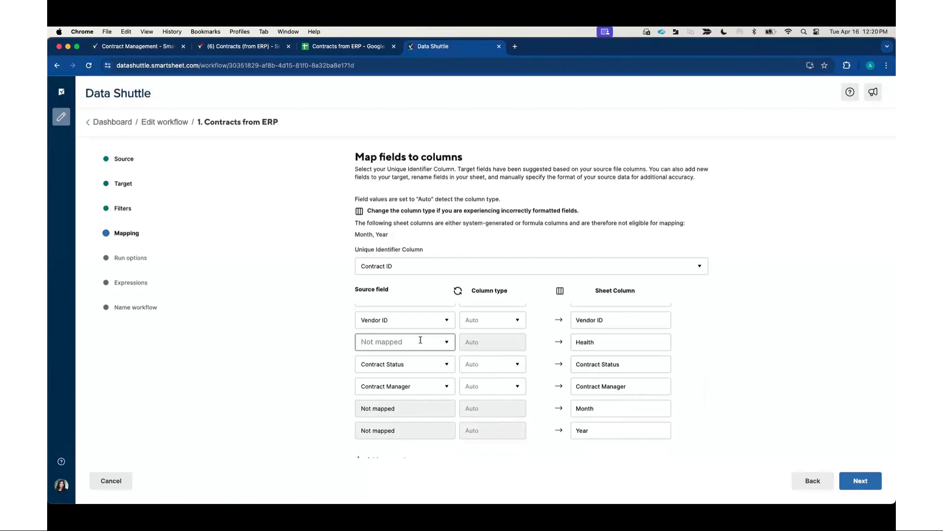
{"action": "double_click", "coordinate": [586, 342]}
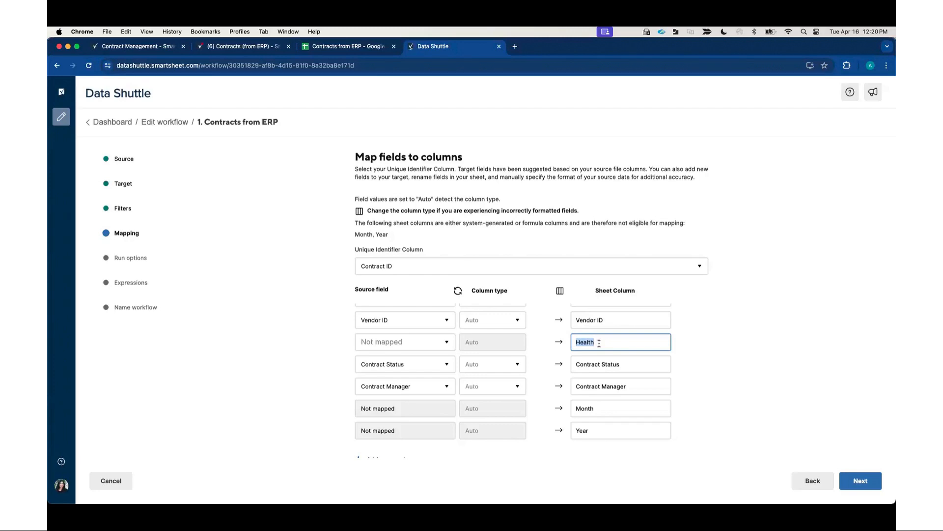
{"action": "scroll", "coordinate": [549, 354], "scroll_direction": "up", "scroll_amount": 5}
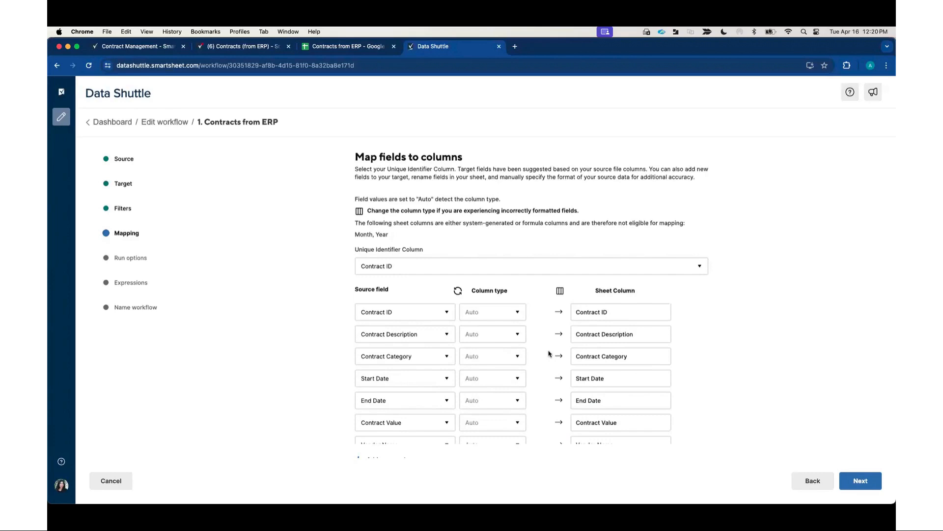
{"action": "left_click", "coordinate": [860, 483]}
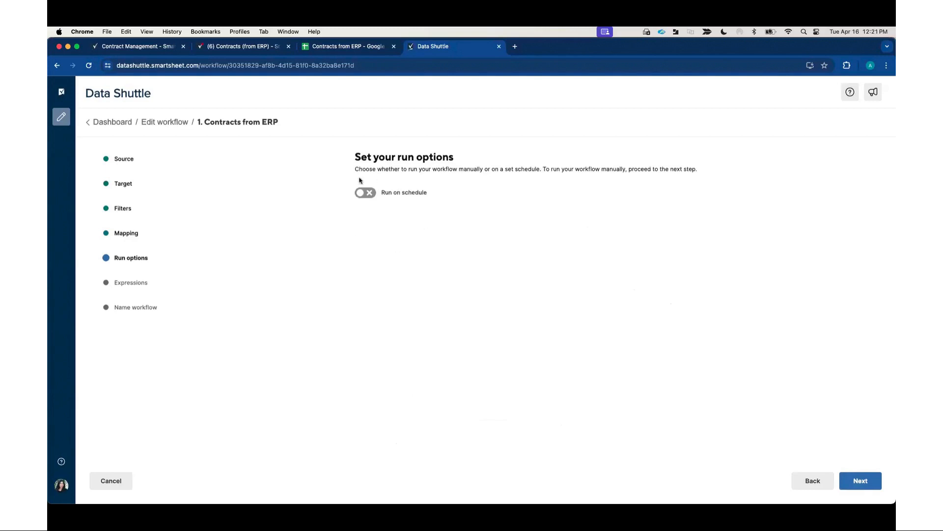
Try a run schedule covering all days of the week, check its repeat intervals, and turn scheduling back off.
{"action": "left_click", "coordinate": [365, 192]}
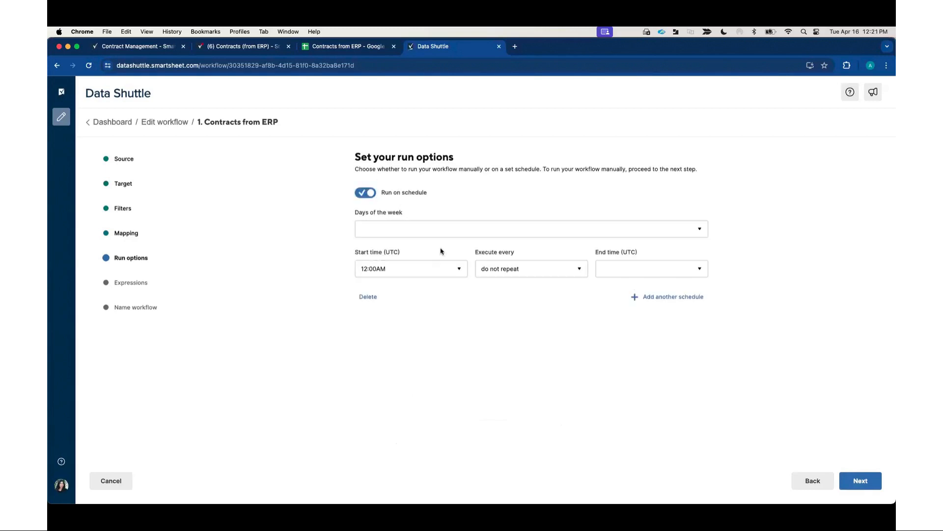
{"action": "left_click", "coordinate": [449, 234]}
{"action": "left_click", "coordinate": [405, 253]}
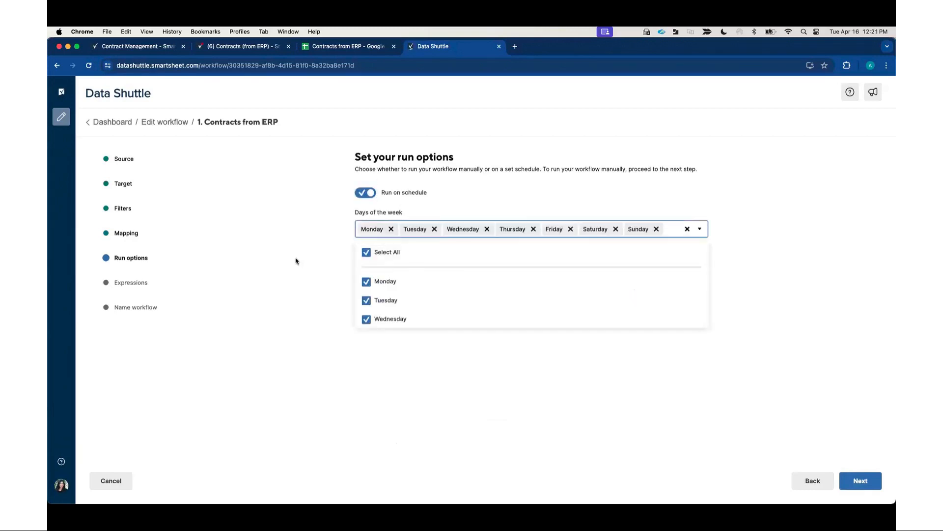
{"action": "left_click", "coordinate": [296, 261]}
{"action": "left_click", "coordinate": [507, 269]}
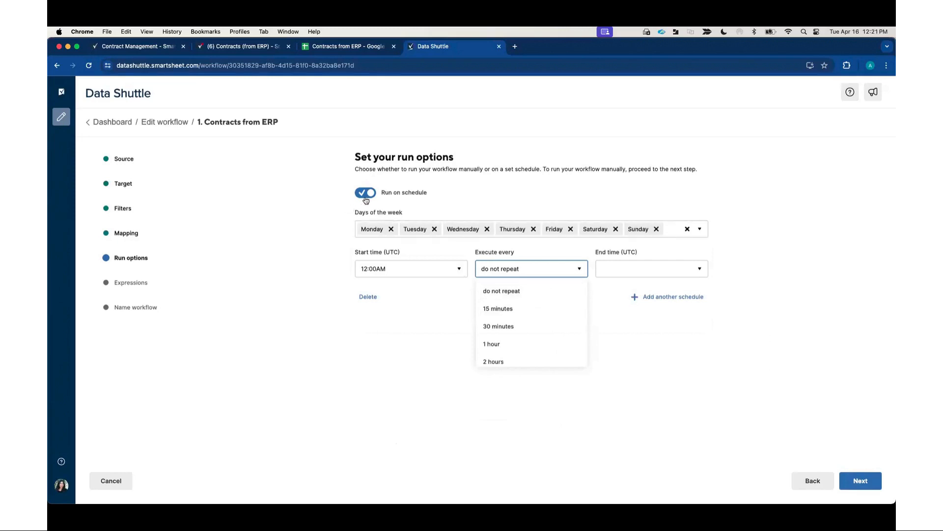
{"action": "left_click", "coordinate": [366, 193]}
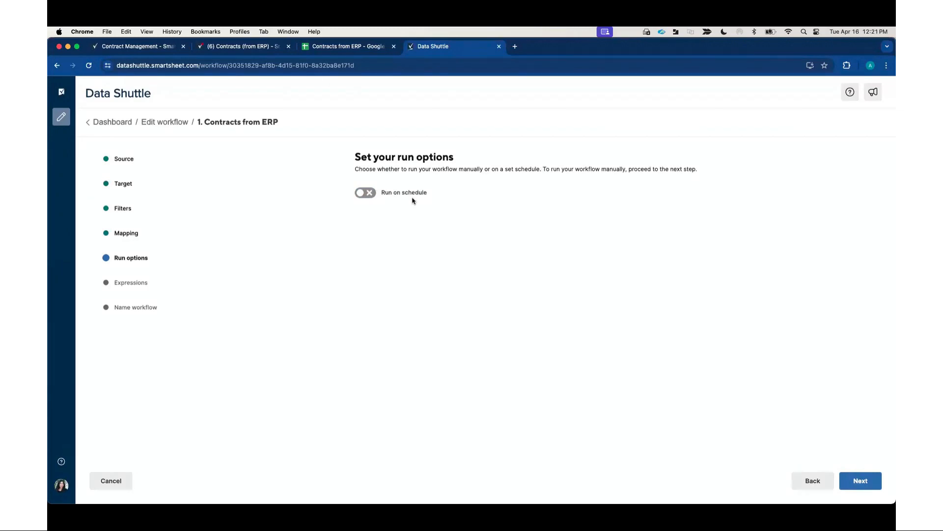
Proceed without a schedule or input expressions and save the workflow under the name 1. Contracts from ERP.
{"action": "left_click", "coordinate": [860, 485]}
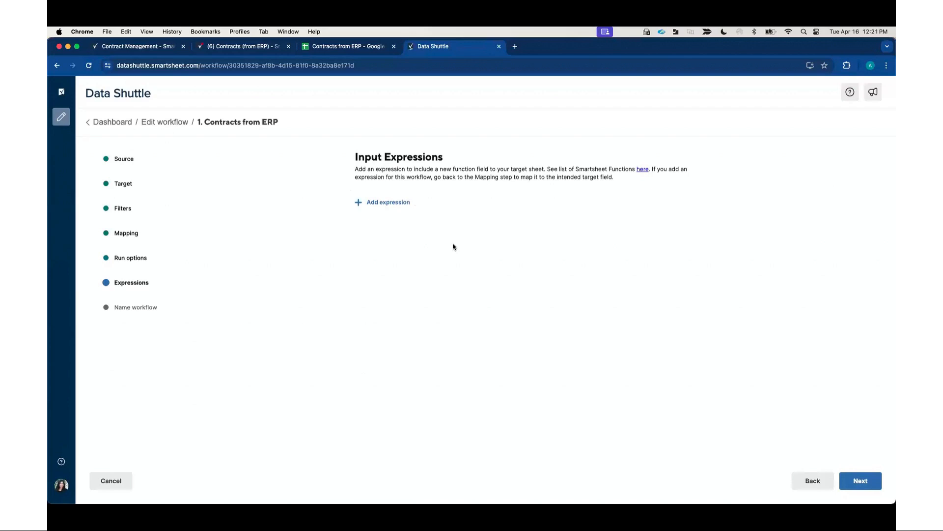
{"action": "left_click_drag", "start_coordinate": [354, 157], "coordinate": [444, 158]}
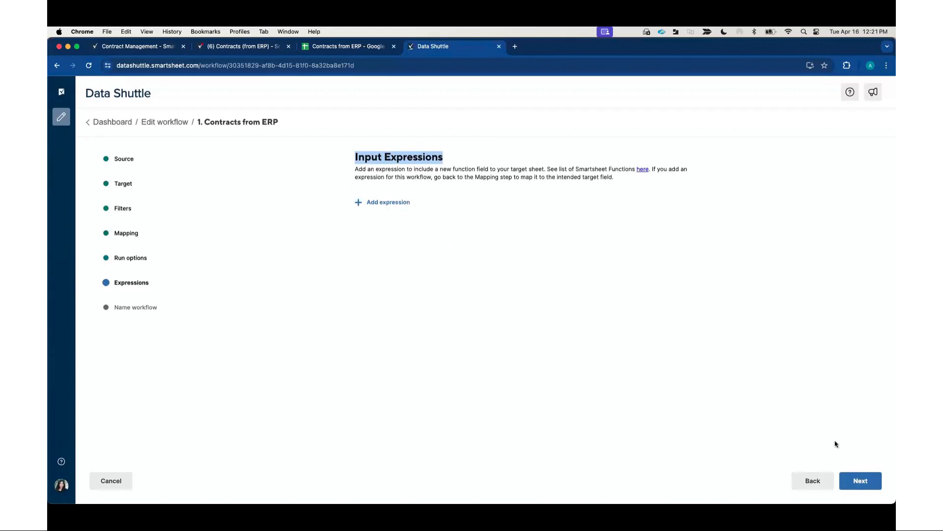
{"action": "left_click", "coordinate": [865, 480]}
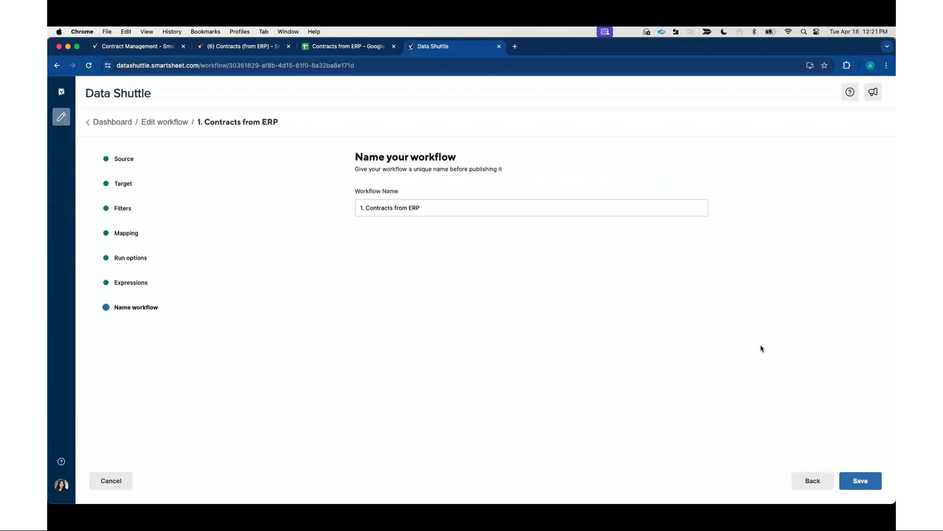
{"action": "left_click", "coordinate": [860, 481]}
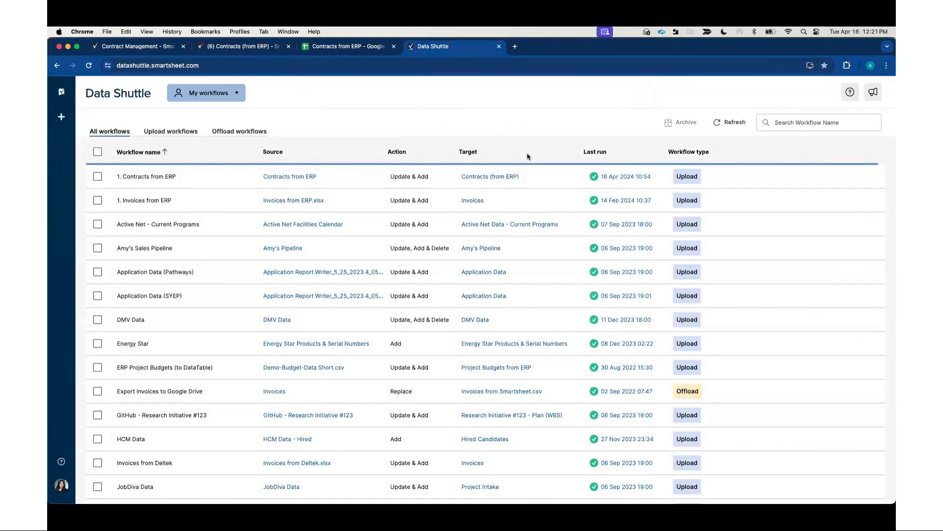
Compare the contract rows in the source Google Sheet with the Contracts (from ERP) sheet in Smartsheet, and return to Data Shuttle.
{"action": "left_click", "coordinate": [338, 47]}
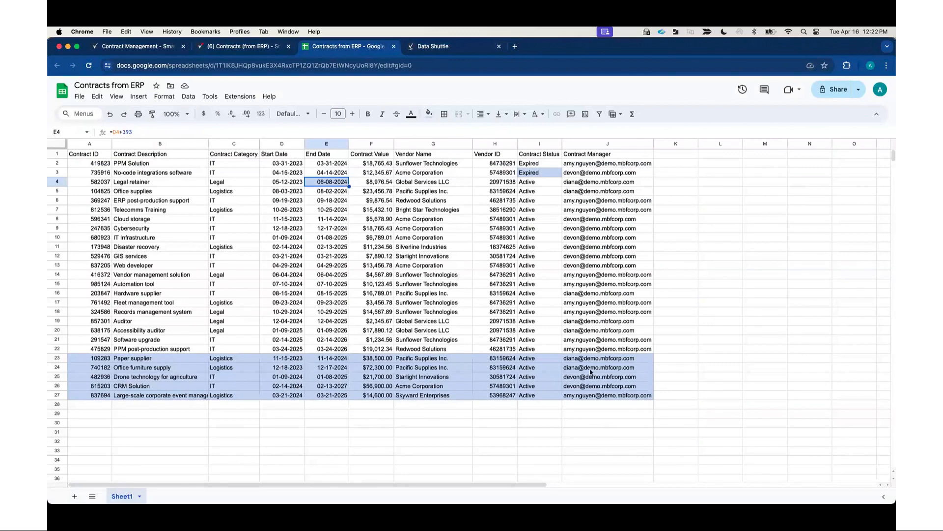
{"action": "left_click", "coordinate": [249, 48]}
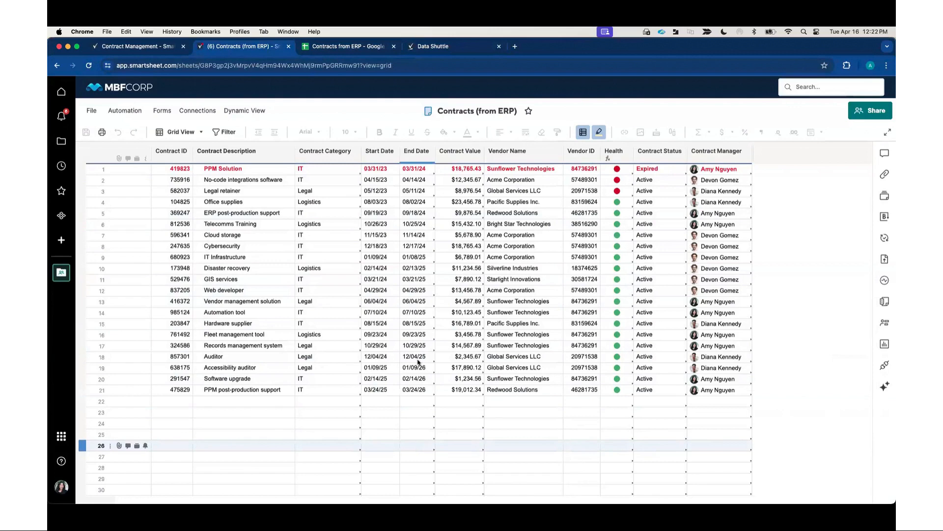
{"action": "left_click", "coordinate": [476, 49]}
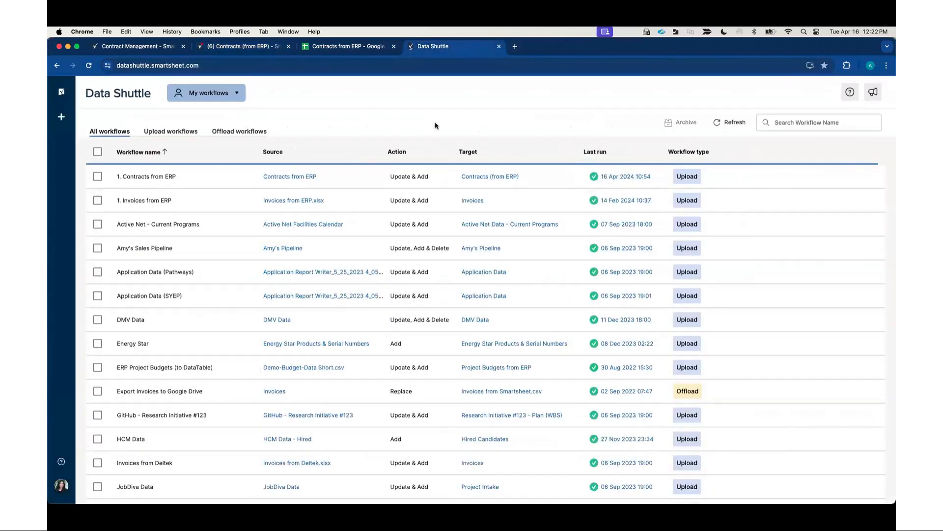
Run the 1. Contracts from ERP workflow and refresh the workflow list to update its run status.
{"action": "mouse_move", "coordinate": [608, 180]}
{"action": "left_click", "coordinate": [846, 176]}
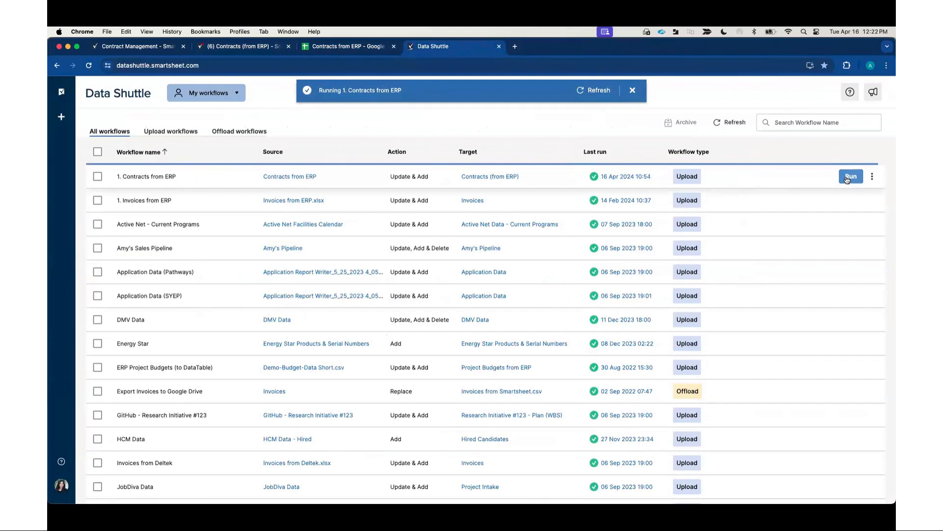
{"action": "left_click", "coordinate": [731, 121]}
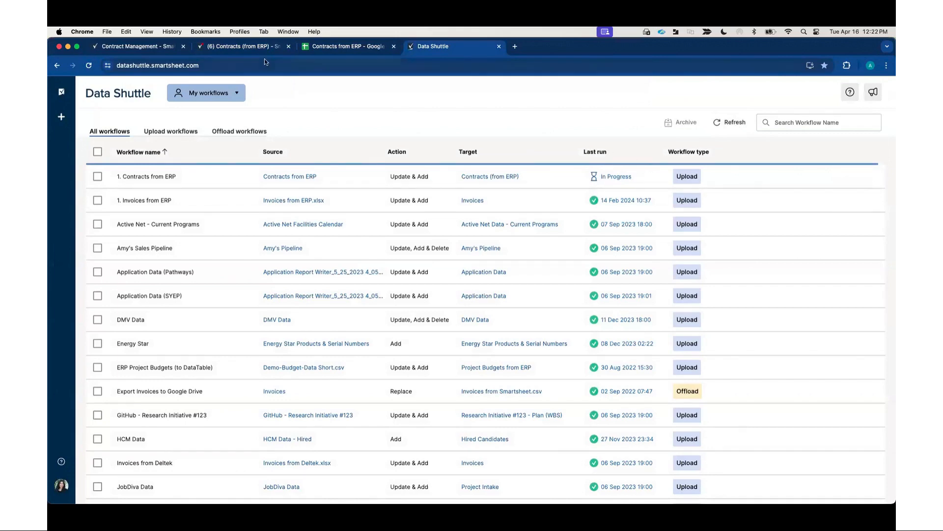
Check the No-code integrations software status, the Legal retainer end date and the empty rows below in the Contracts (from ERP) sheet.
{"action": "left_click", "coordinate": [255, 48]}
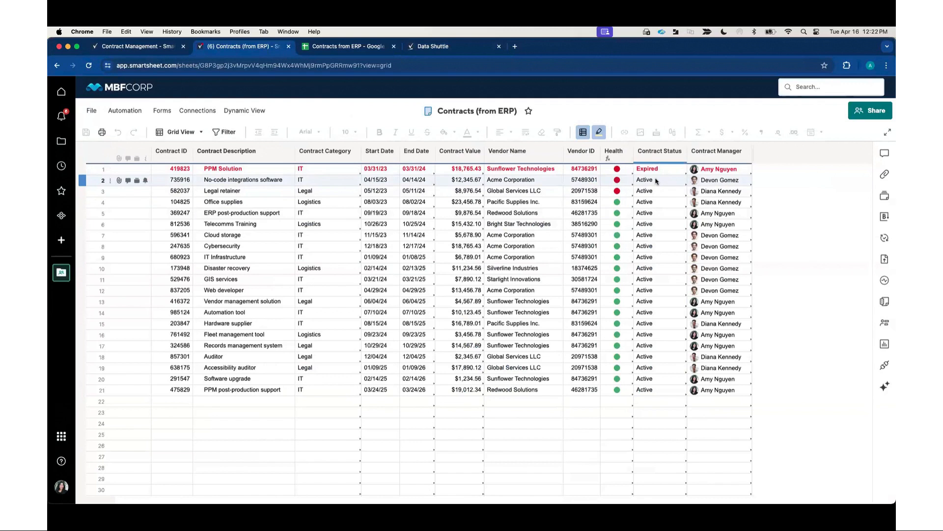
{"action": "left_click", "coordinate": [415, 194]}
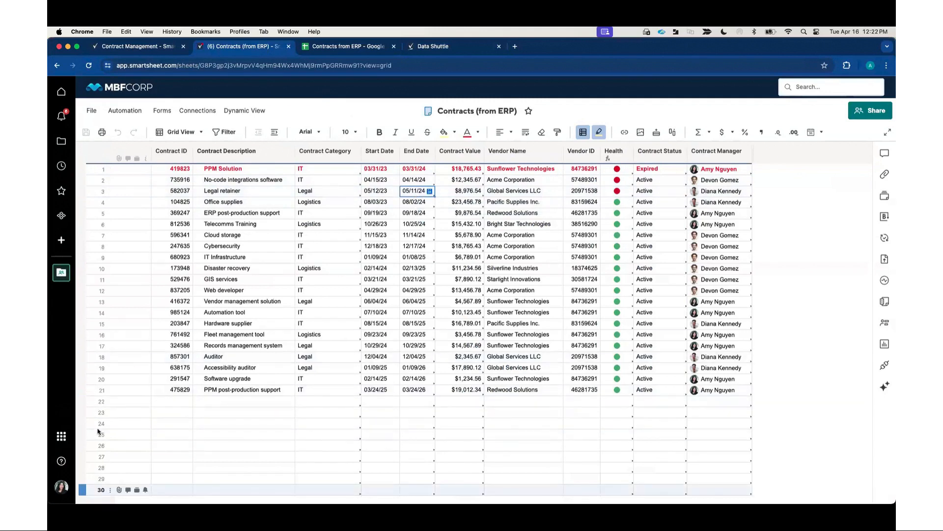
{"action": "left_click", "coordinate": [823, 348]}
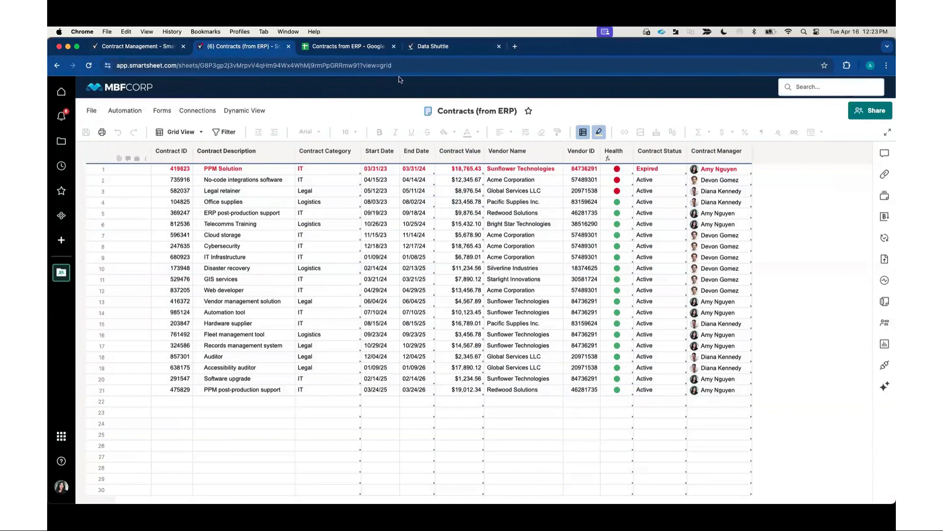
Refresh the workflow's run status in Data Shuttle, and refresh the Contracts (from ERP) sheet in Smartsheet to load the merged data.
{"action": "left_click", "coordinate": [444, 47]}
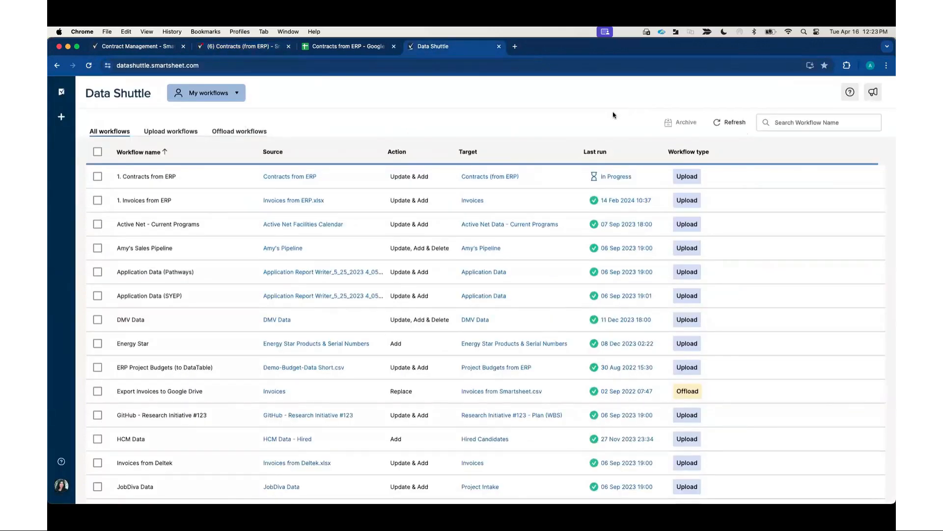
{"action": "left_click", "coordinate": [728, 124]}
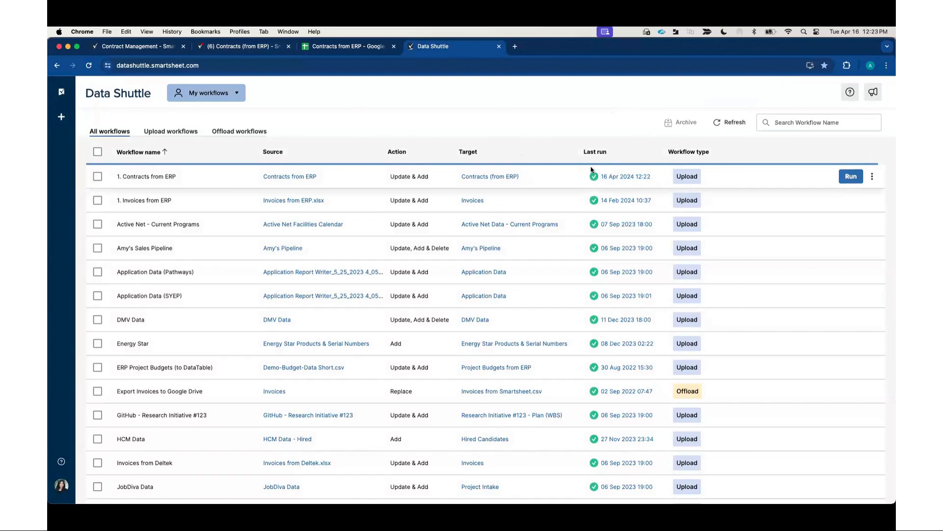
{"action": "left_click", "coordinate": [648, 182]}
{"action": "left_click", "coordinate": [91, 110]}
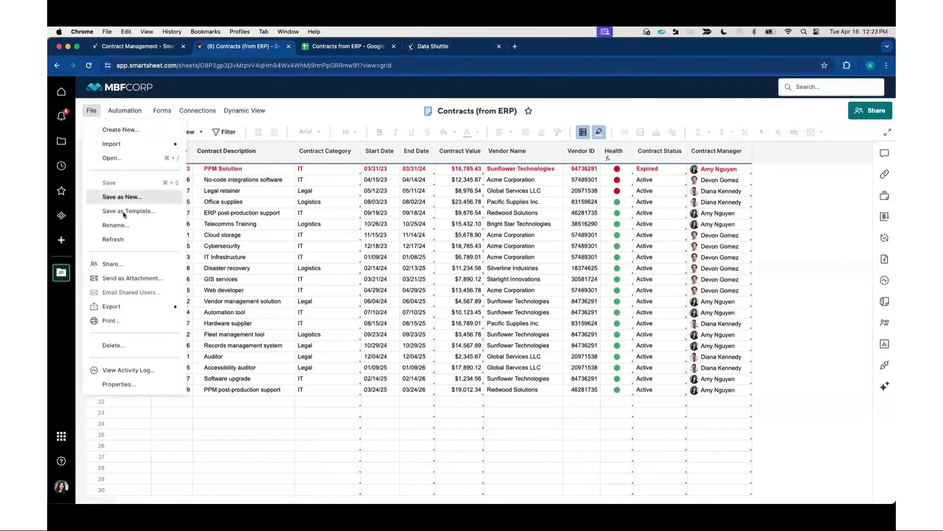
{"action": "left_click", "coordinate": [115, 240]}
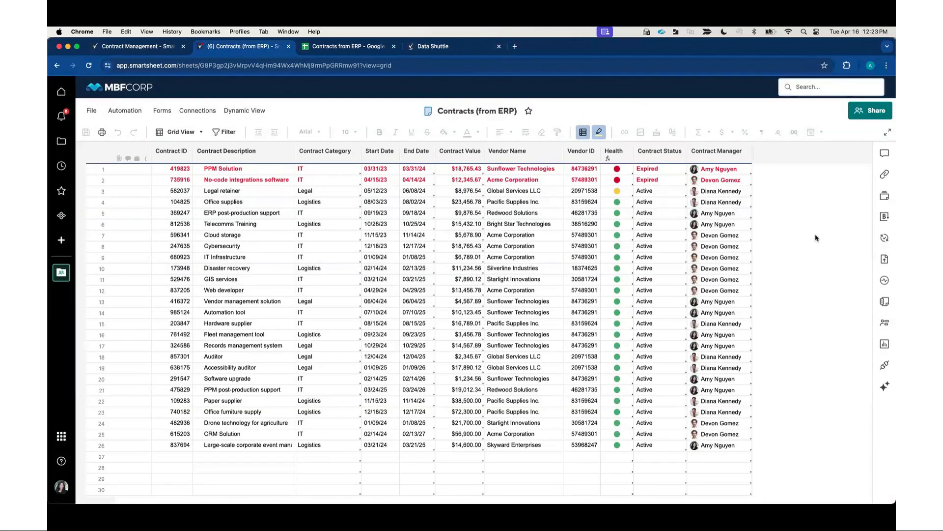
Check the last added contract row, the No-code integrations software status and the Legal retainer end date in the refreshed sheet.
{"action": "left_click", "coordinate": [99, 448]}
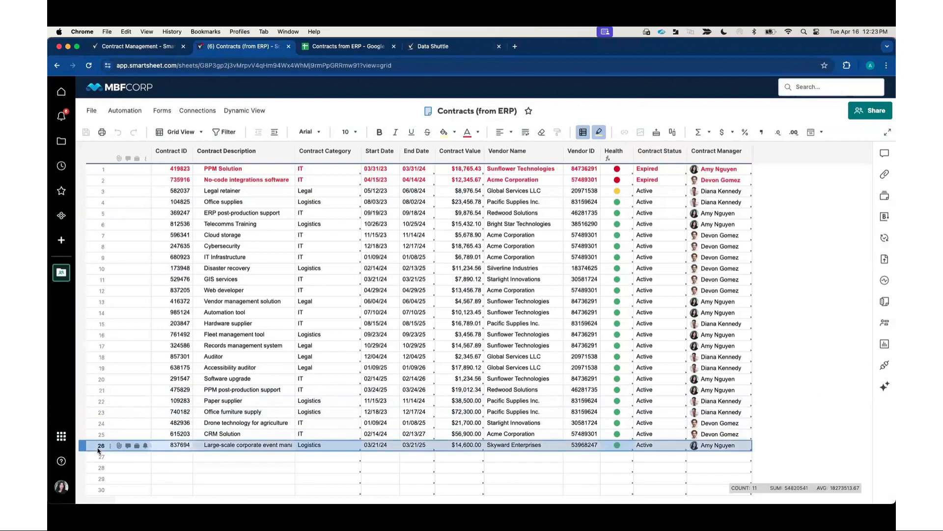
{"action": "left_click", "coordinate": [653, 181]}
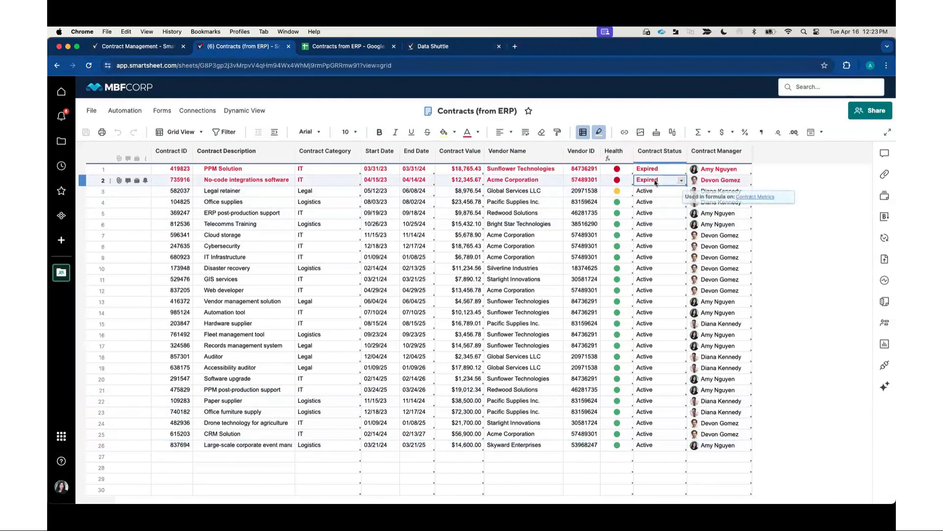
{"action": "left_click", "coordinate": [416, 190]}
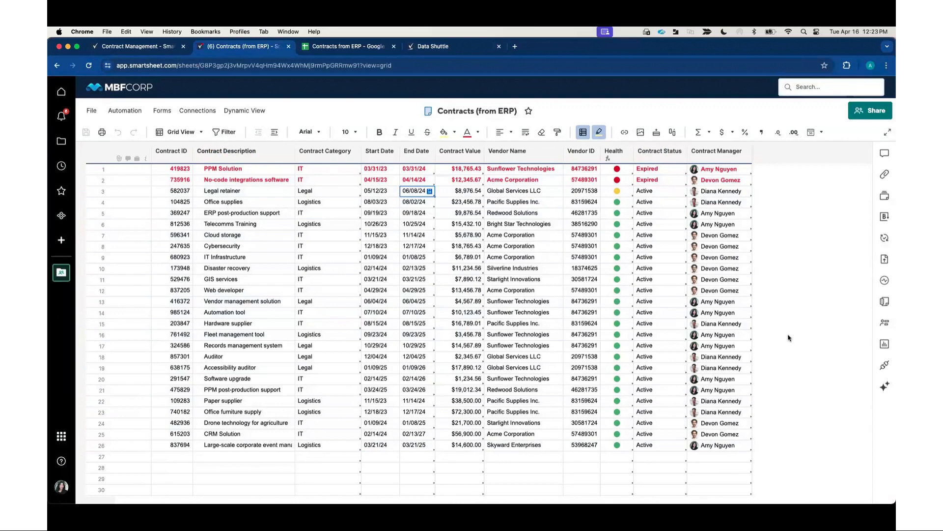
Switch to the Contract Management dashboard and examine its contract statuses, key metrics and charts in the Overview section.
{"action": "left_click", "coordinate": [113, 47]}
{"action": "left_click", "coordinate": [87, 110]}
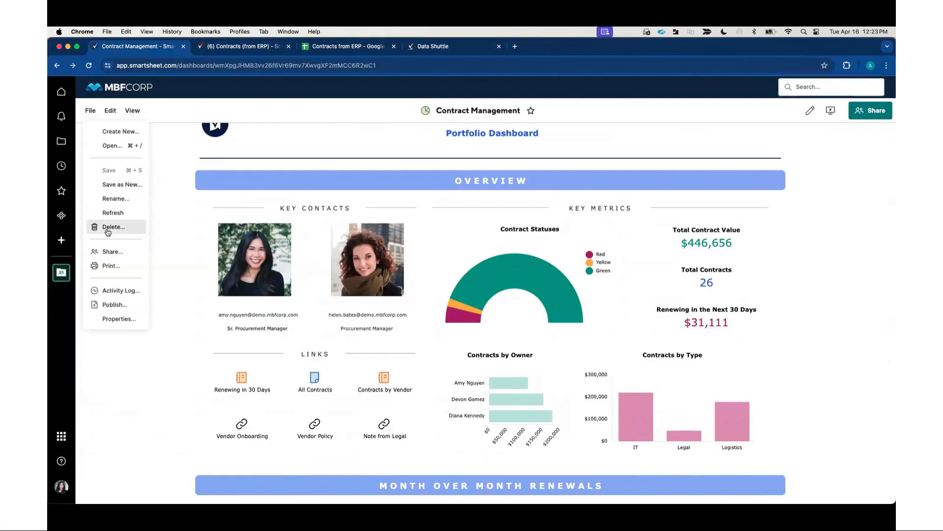
{"action": "left_click", "coordinate": [124, 361]}
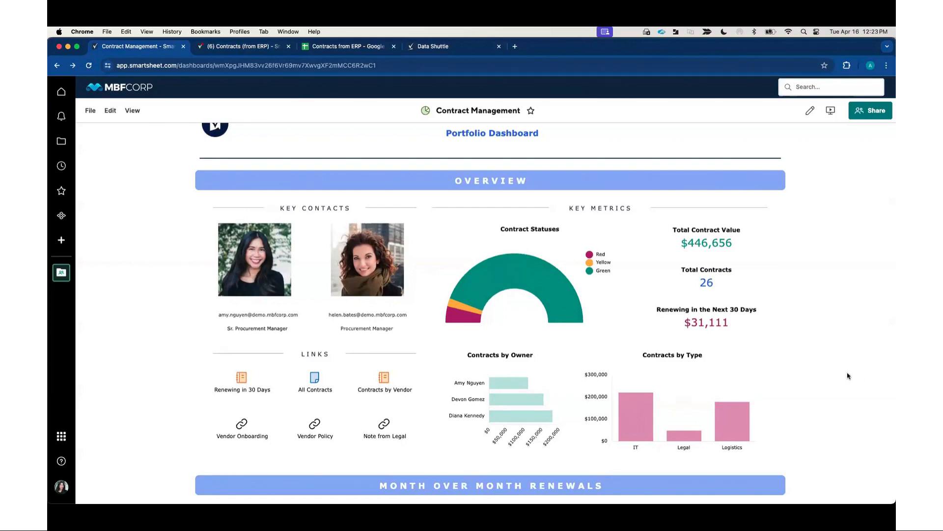
{"action": "scroll", "coordinate": [848, 375], "scroll_direction": "up", "scroll_amount": 1}
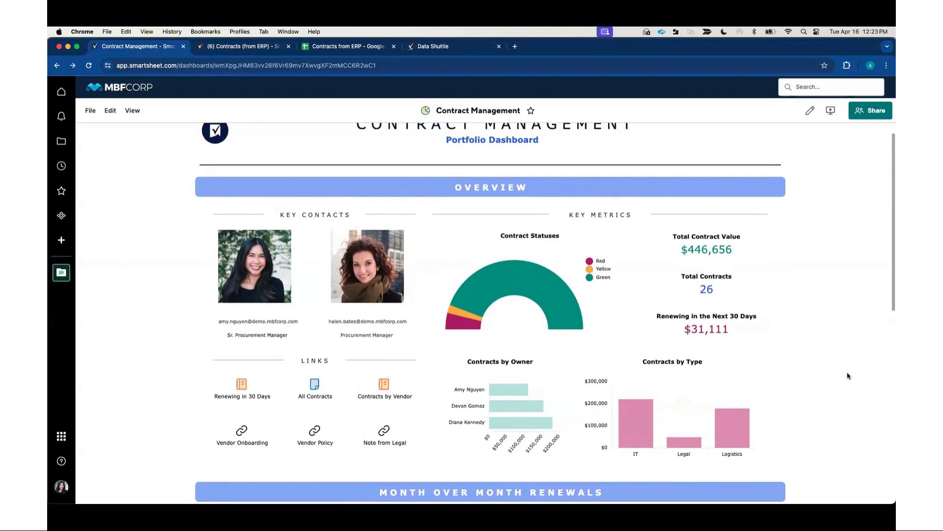